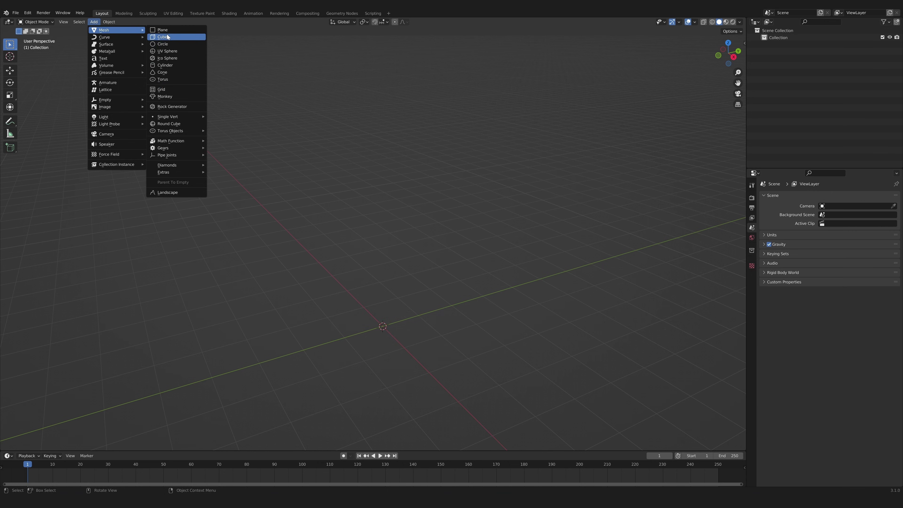
- Work on the creature mesh in the viewport, then add a Motion Tracking workspace from the VFX workspaces
left_click(171, 35)
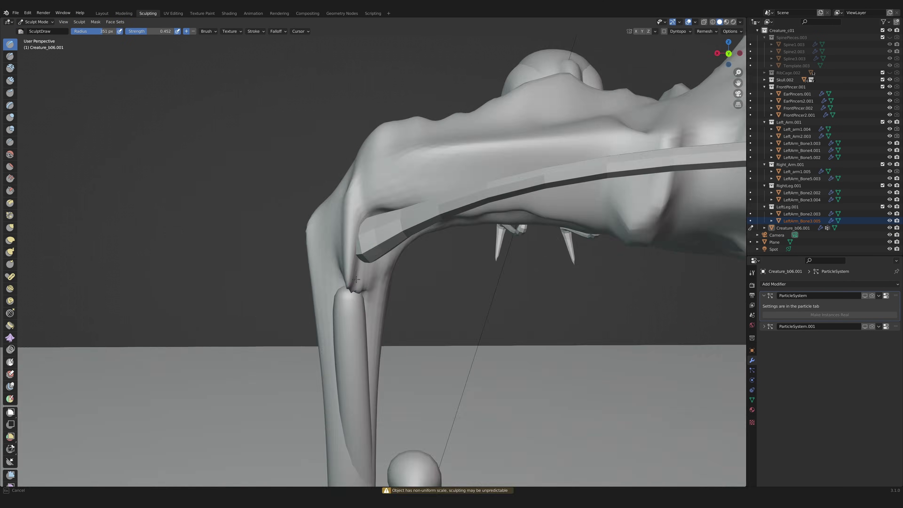
scroll(349, 244, "up", 5)
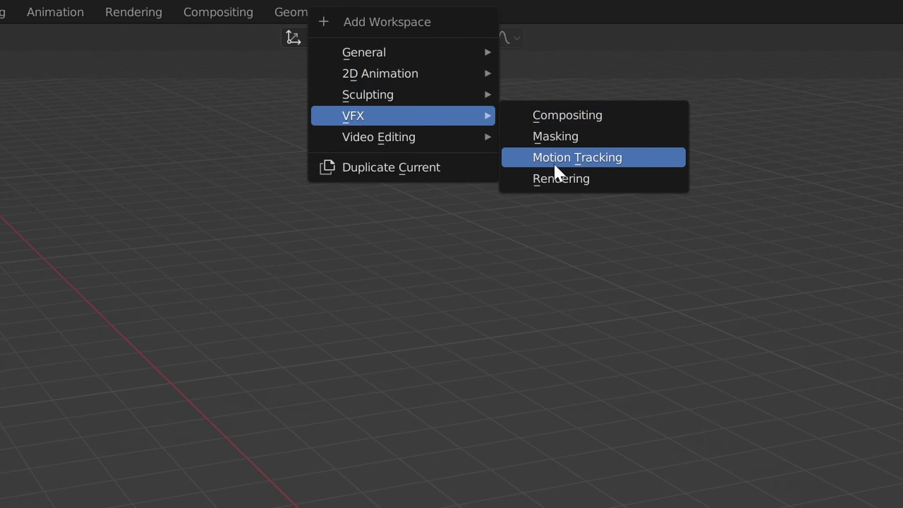
left_click(557, 169)
- Load the night street footage clip, detect trackable features, and edit the detection threshold
left_click(377, 161)
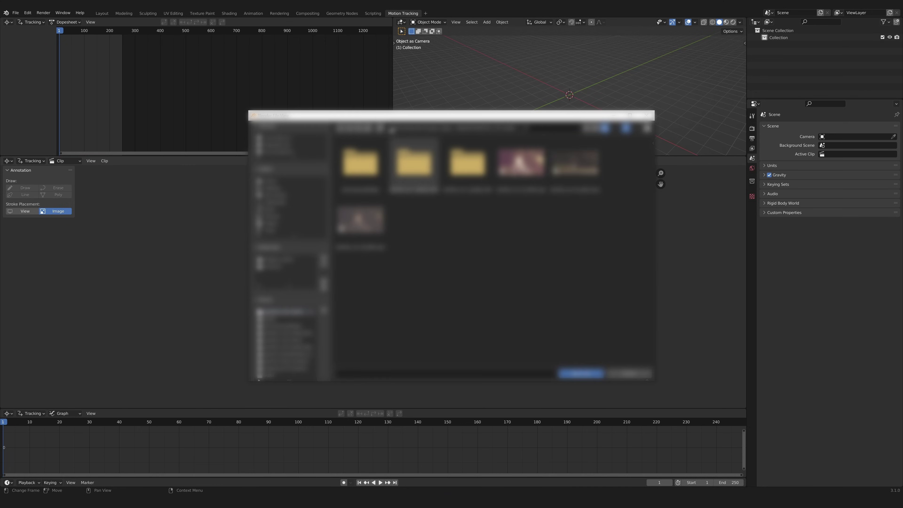
double_click(572, 170)
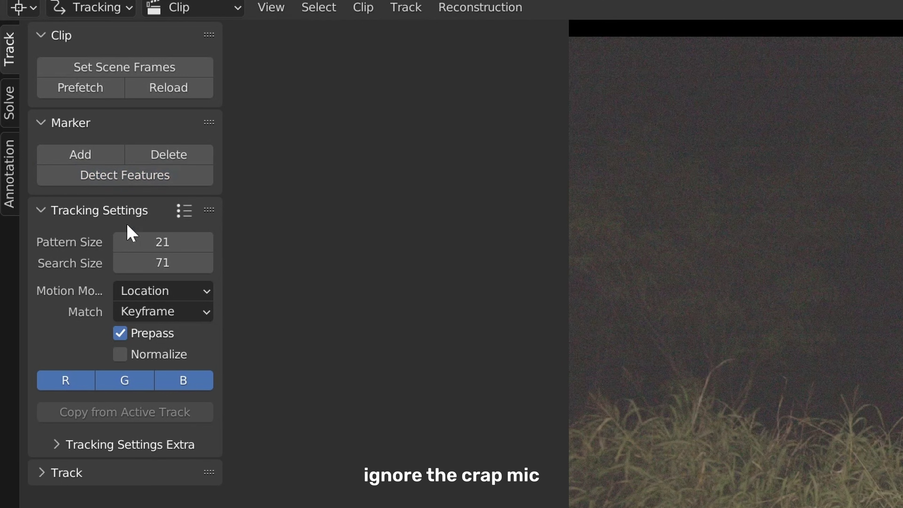
left_click(125, 175)
left_click(192, 298)
double_click(383, 270)
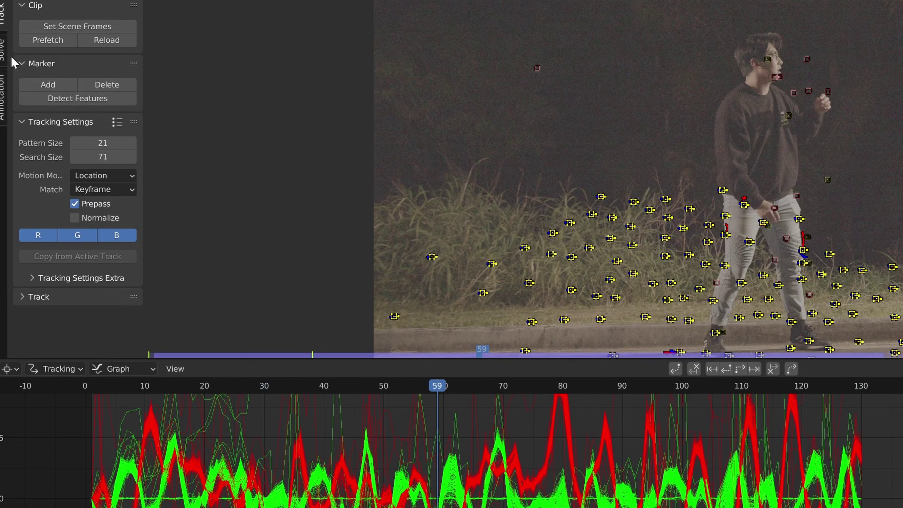
left_click(2, 49)
- Clean up problematic tracks, track all markers forward, and solve the camera motion with focal length refinement
left_click(71, 209)
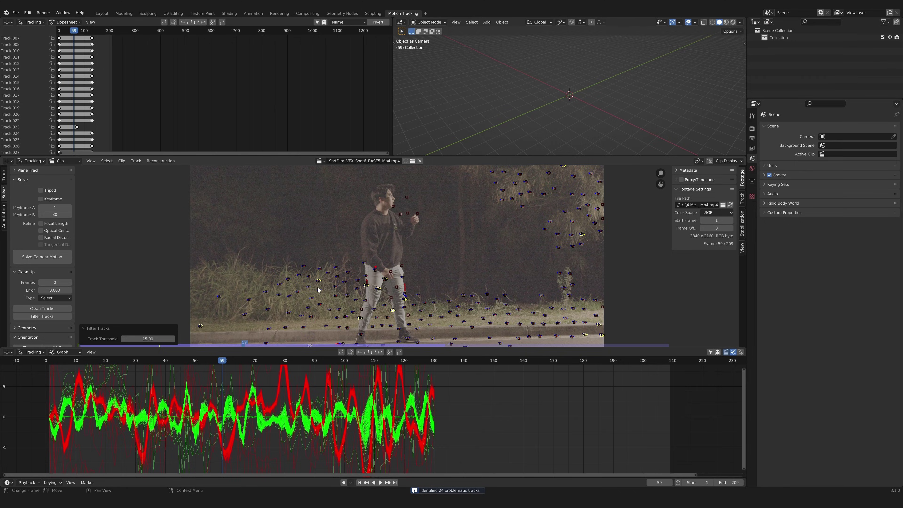
key("ctrl+a")
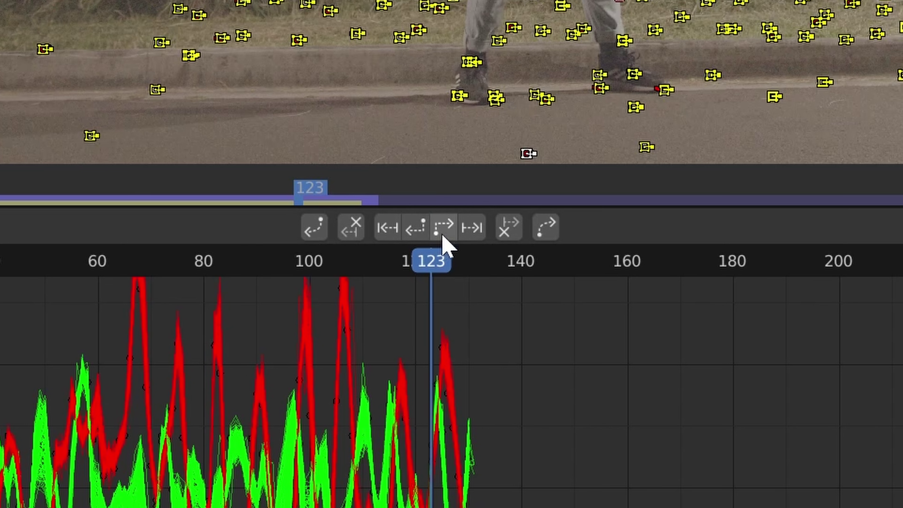
left_click(379, 351)
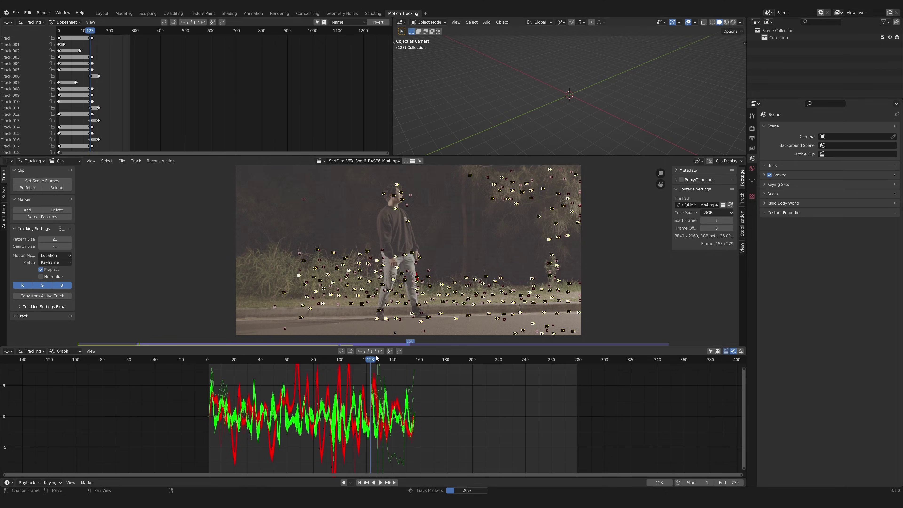
left_click(3, 193)
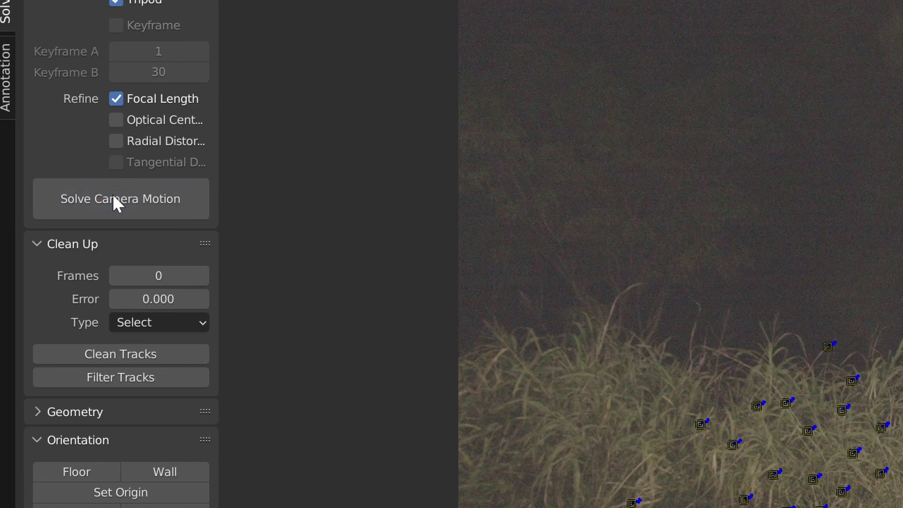
left_click(114, 198)
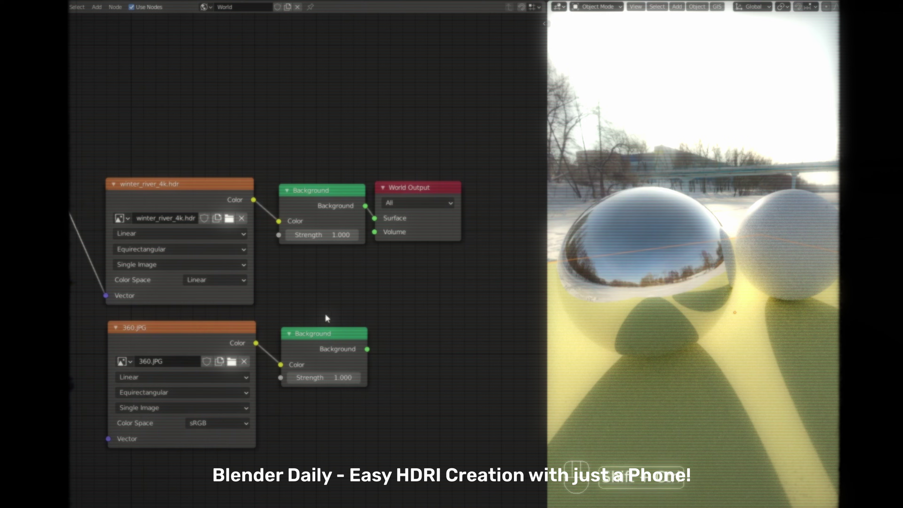
- Reposition the World Output node and bring up the Add node menu in the World node editor
left_click_drag(402, 186, 449, 238)
key("shift+a")
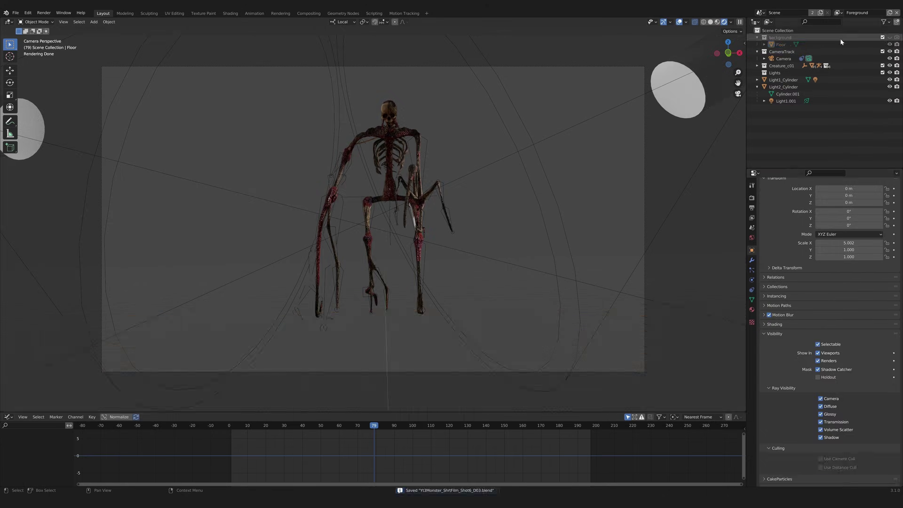
- Render the current frame of the creature through the tracked camera with F12
key("F12")
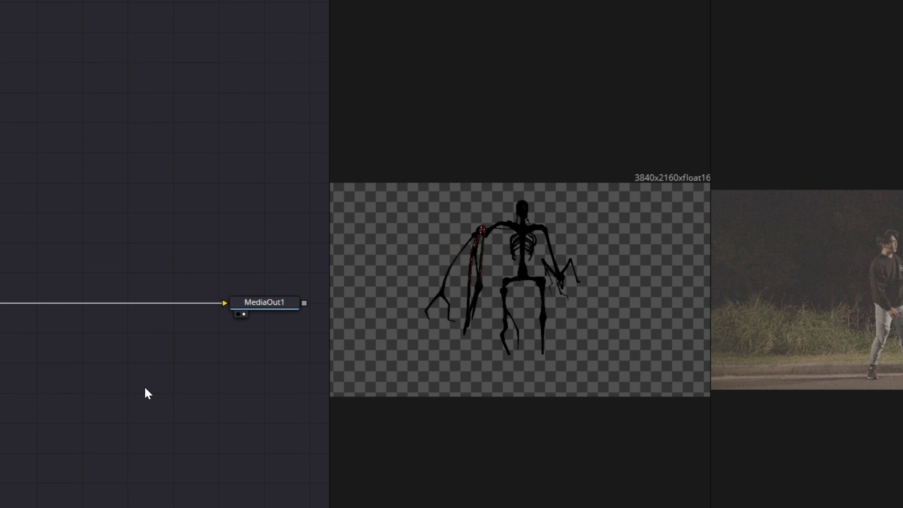
- Add a Merge node and insert it between MediaIn1 and MediaOut1
key("shift+space")
type("MErge")
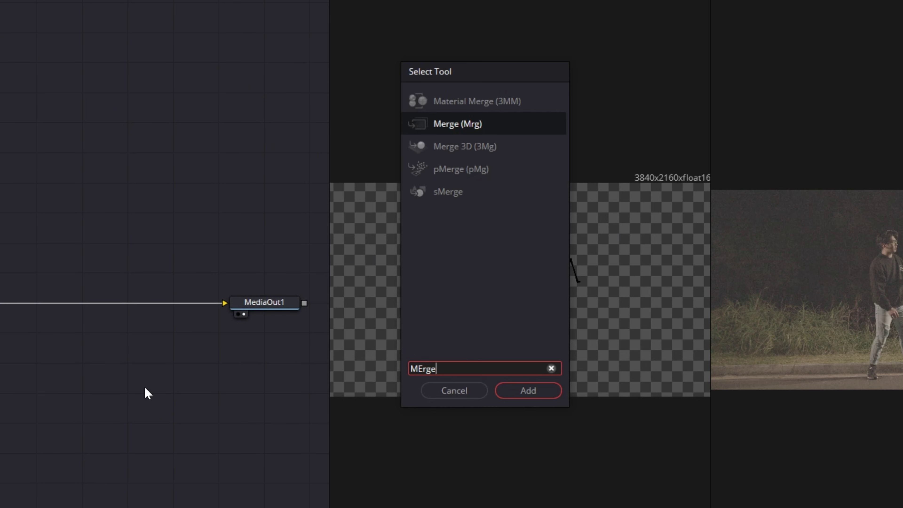
key("Return")
left_click_drag(148, 401, 32, 305)
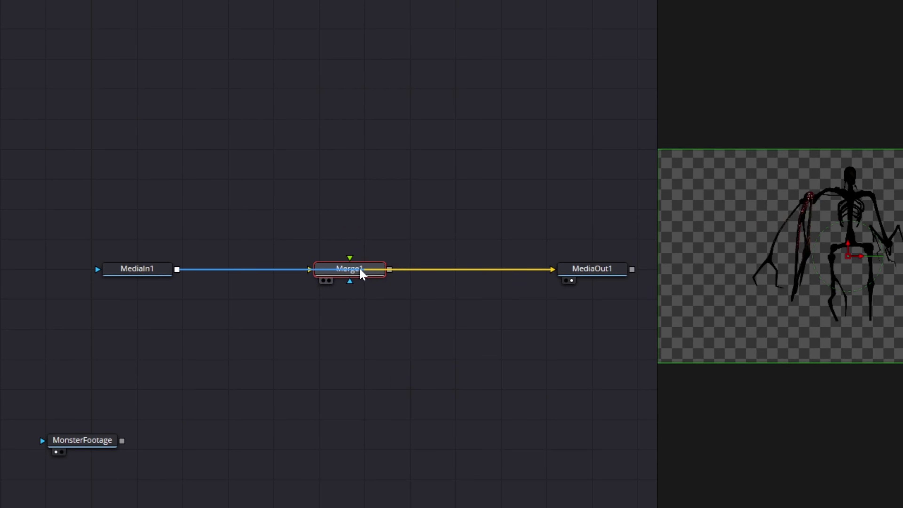
- Rename MediaIn1 to BaseFootage and connect MonsterFootage into Merge1 as the foreground
left_click(141, 272)
key("F2")
type("BaseFootage")
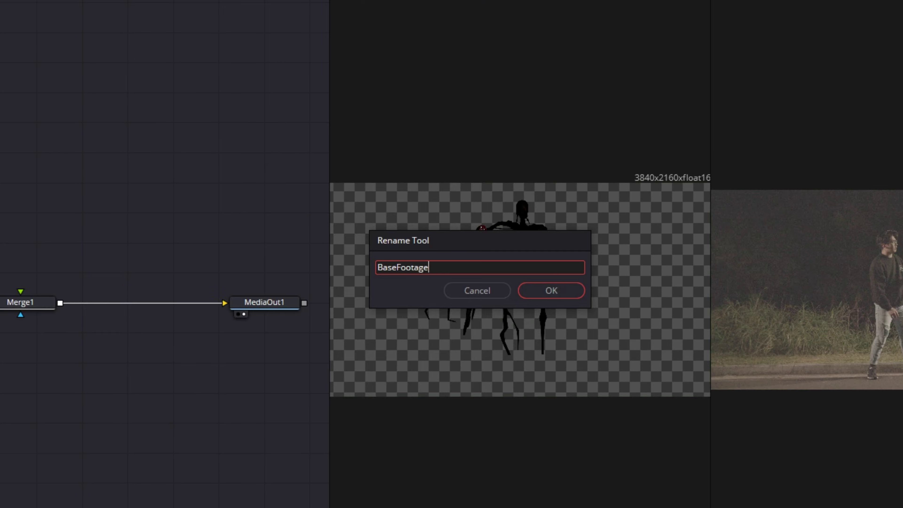
key("Return")
left_click_drag(222, 376, 348, 259)
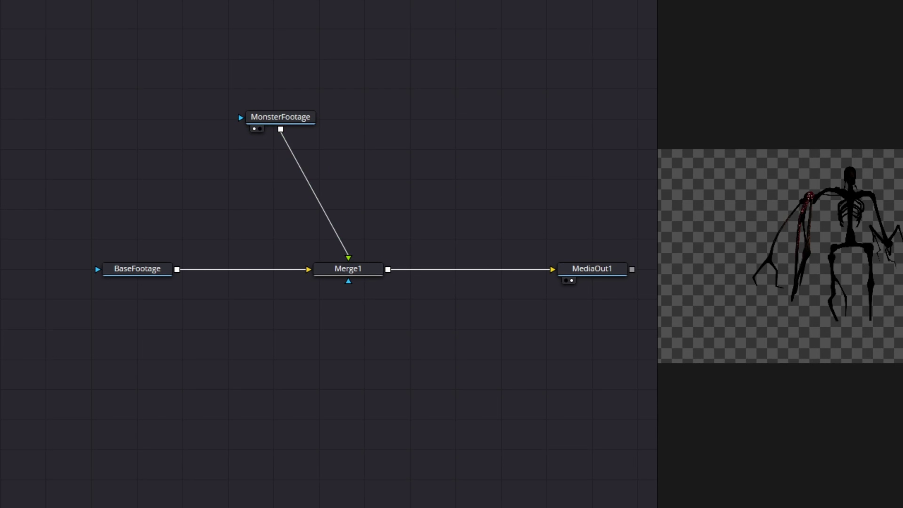
- Add a Resize node to the MonsterFootage branch of the node tree
key("shift+space")
type("res")
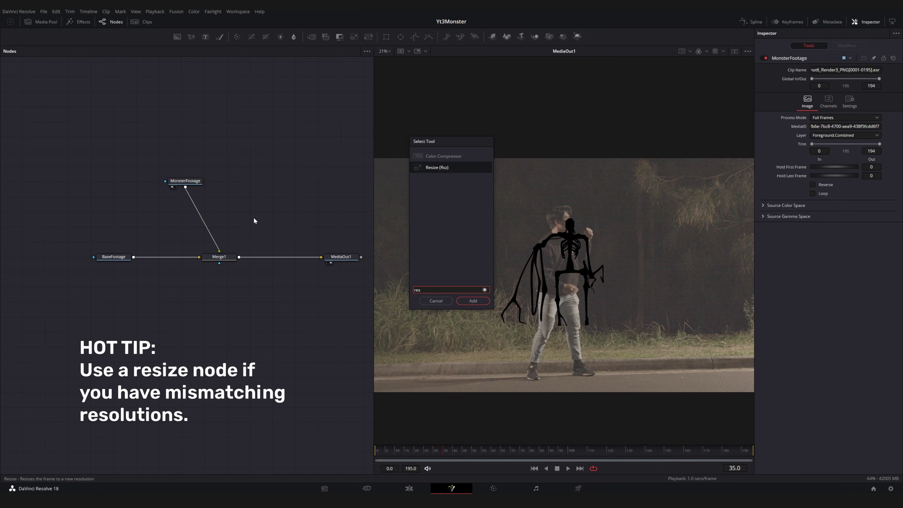
key("Return")
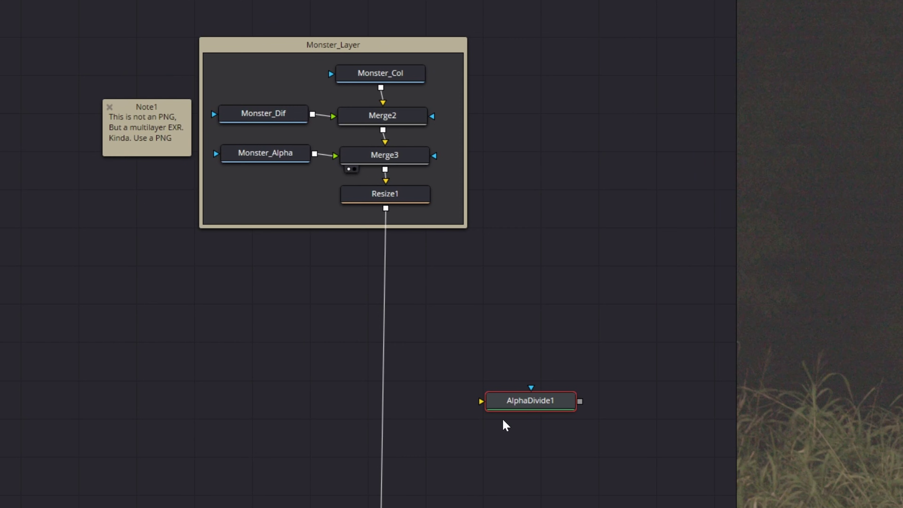
- Connect AlphaDivide1 after Resize1, then insert ColorCurves and pull its curve points down to darken the monster
left_click_drag(502, 422, 385, 278)
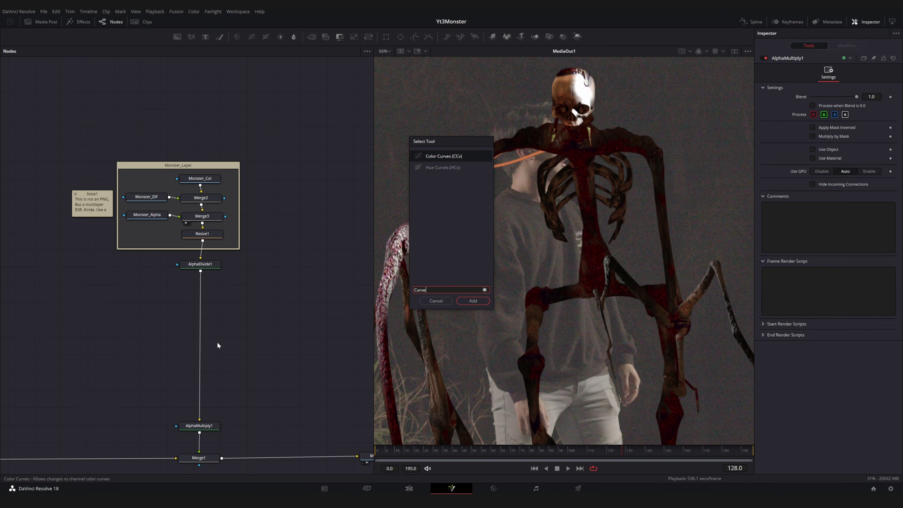
key("Return")
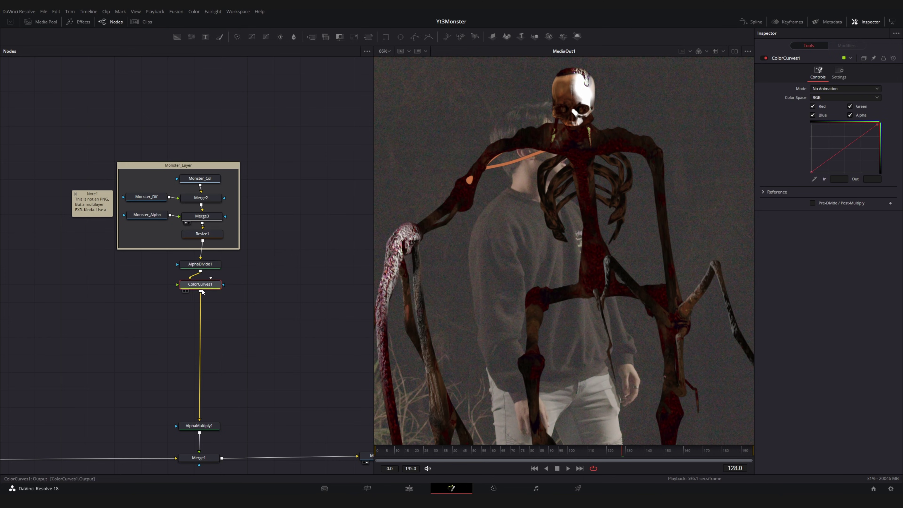
left_click_drag(878, 124, 873, 124)
left_click_drag(831, 156, 853, 135)
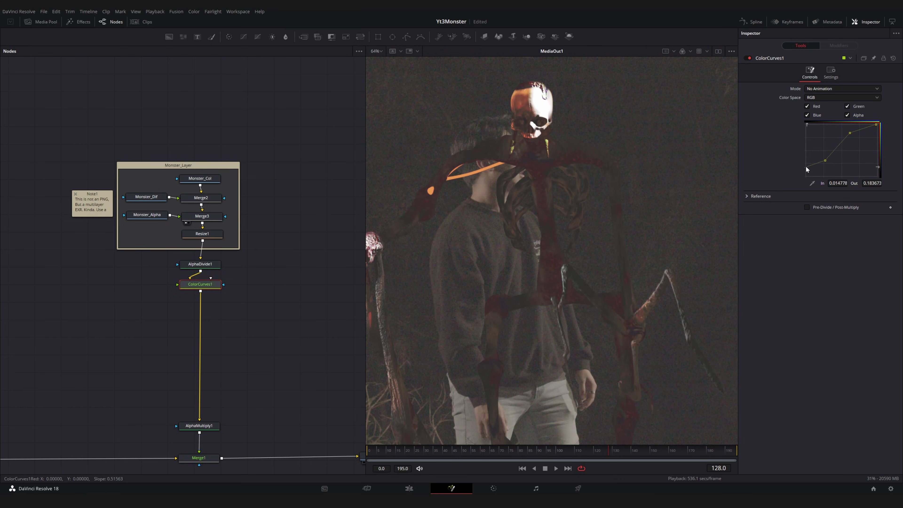
left_click(850, 139)
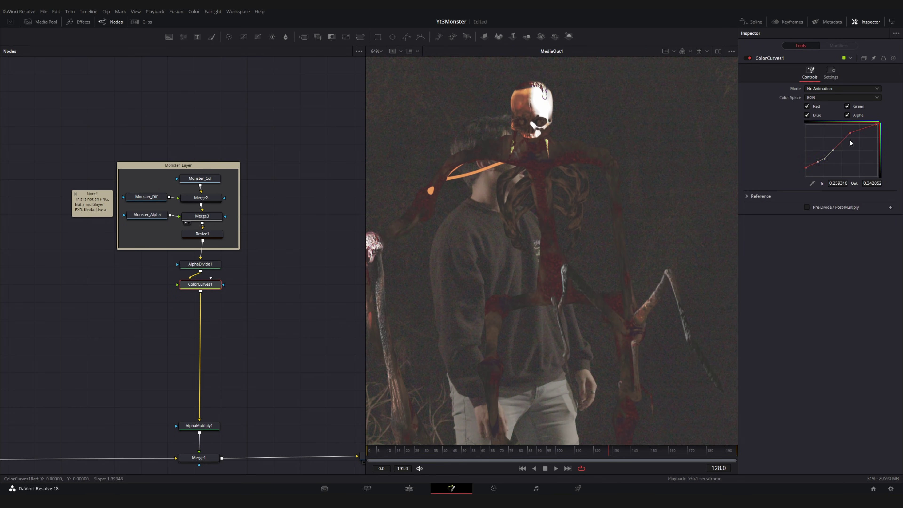